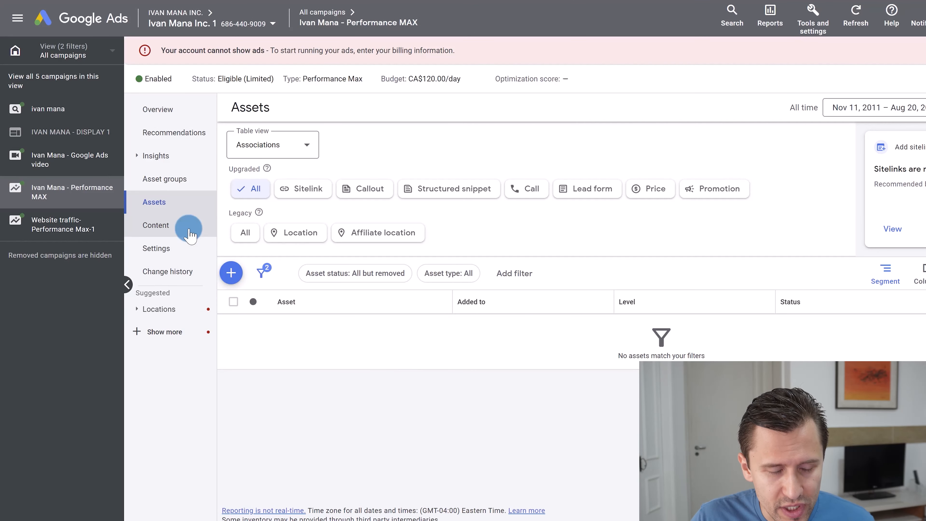
Open the URL exclusions under the campaign's automatically created assets settings.
left_click(179, 245)
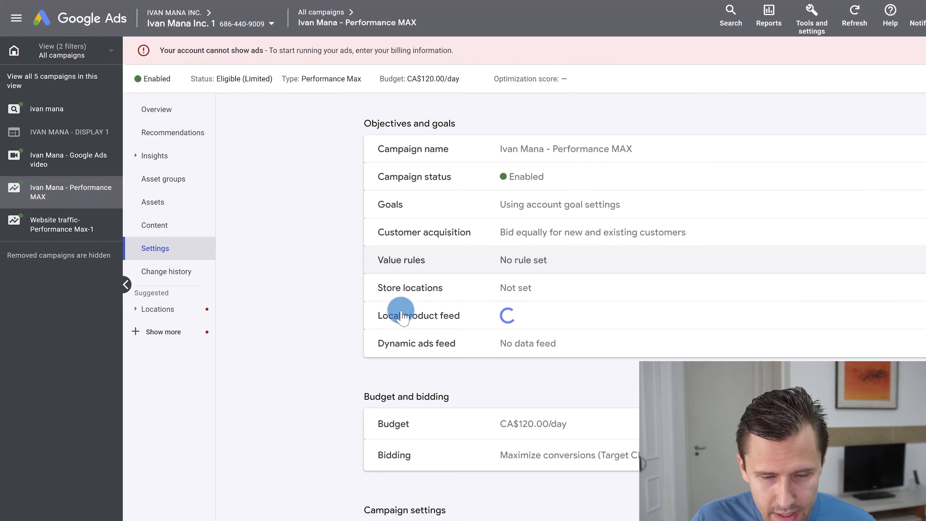
scroll(335, 323, "down", 3)
left_click(392, 459)
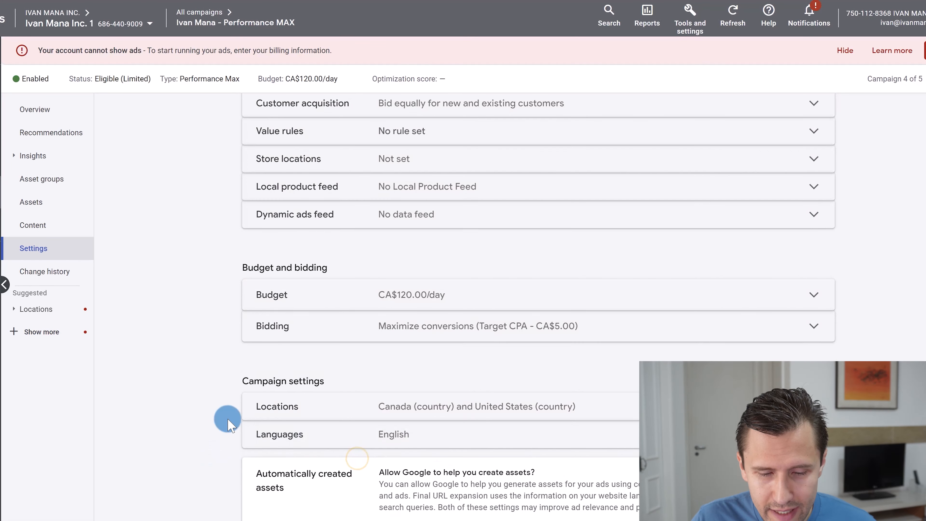
scroll(490, 436, "down", 6)
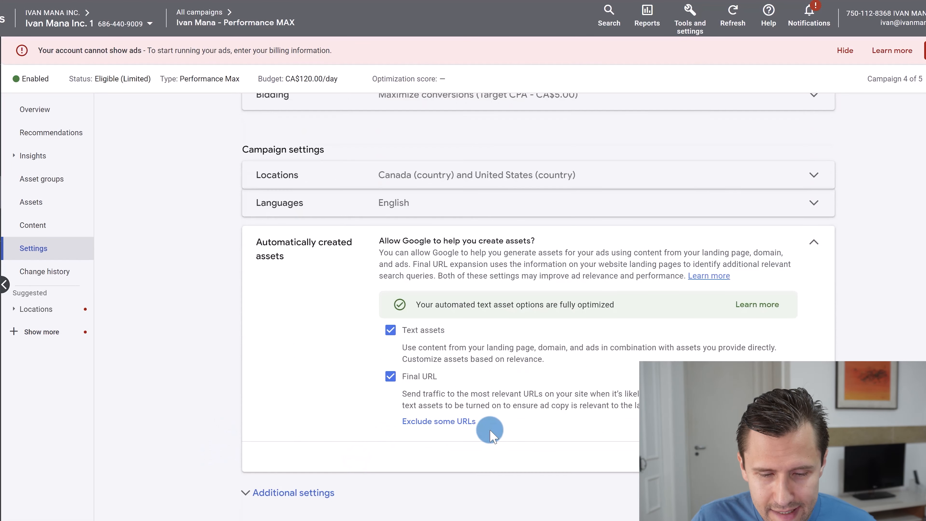
left_click(435, 423)
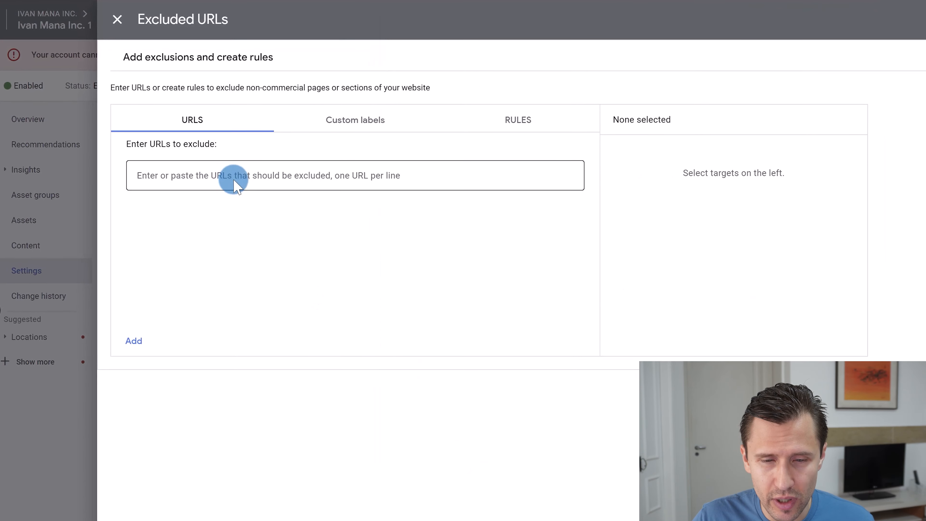
Add an exclusion rule for URLs that contain privacy-policy and about-us.
left_click(536, 124)
left_click(317, 168)
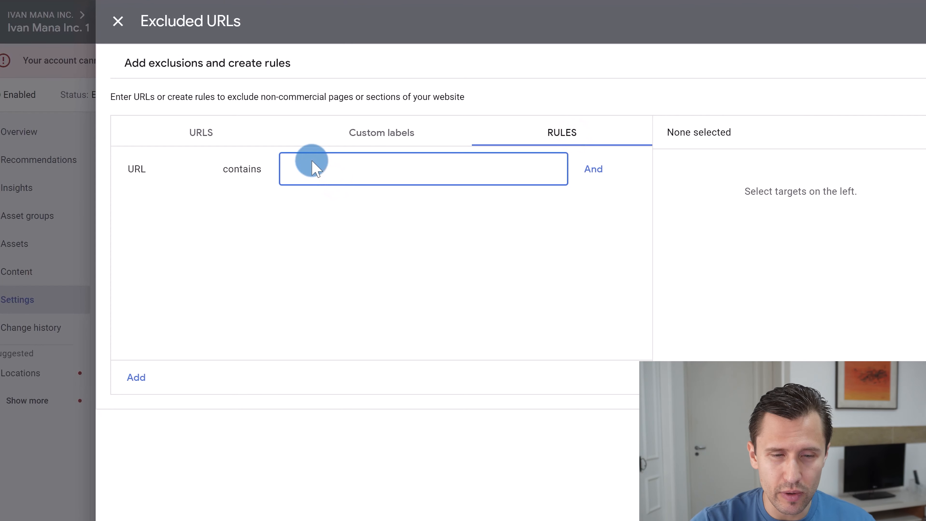
left_click(594, 169)
type("about-us")
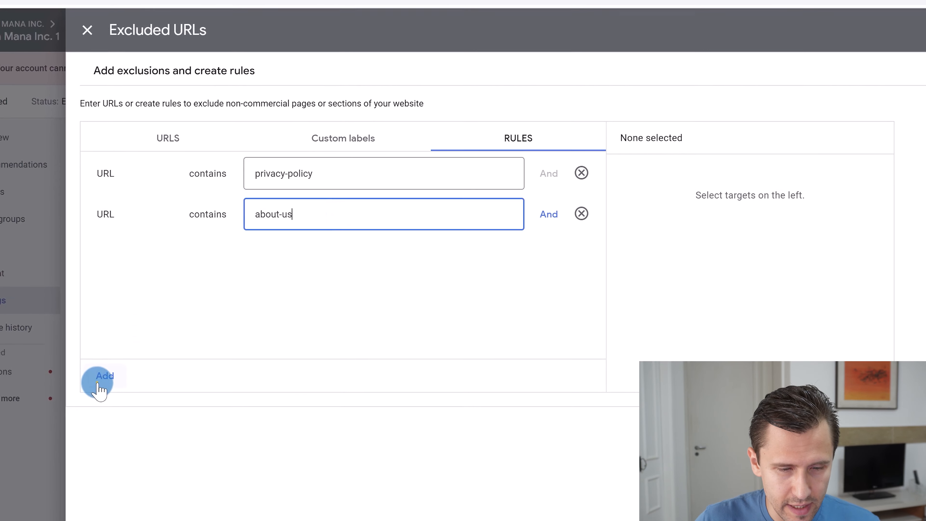
left_click(136, 378)
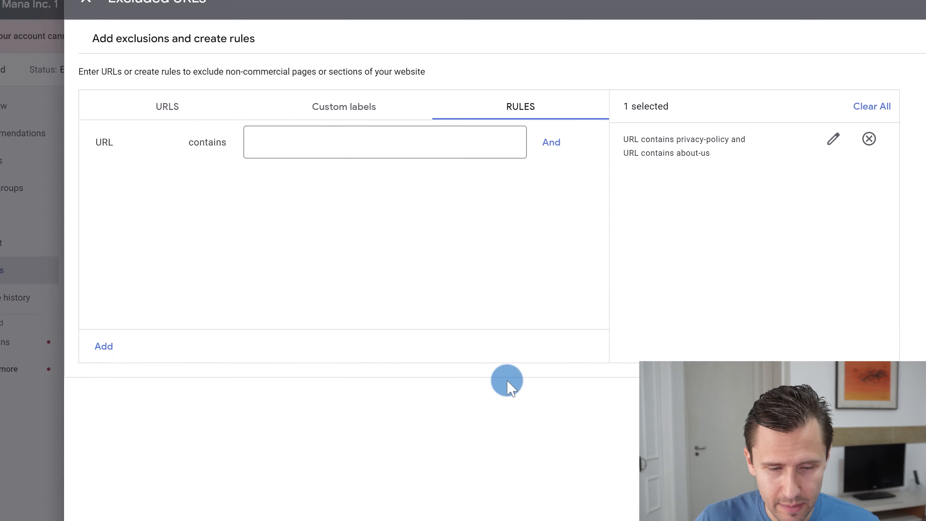
left_click(107, 500)
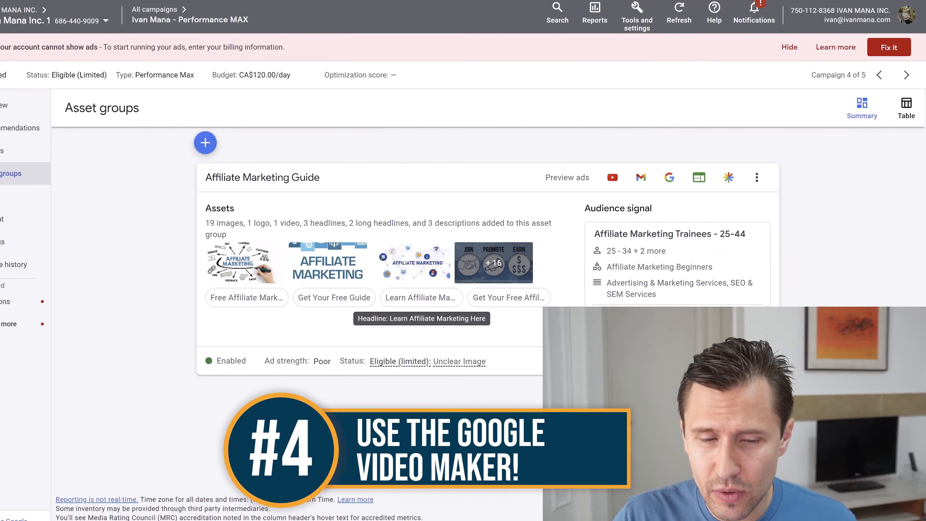
Edit the assets of the Affiliate Marketing Guide asset group and start creating a video for it.
left_click(673, 356)
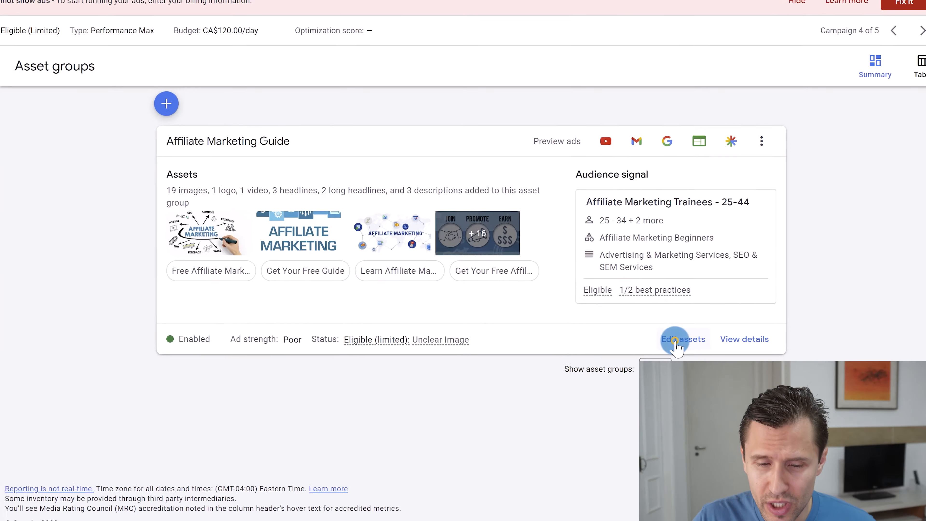
left_click(673, 337)
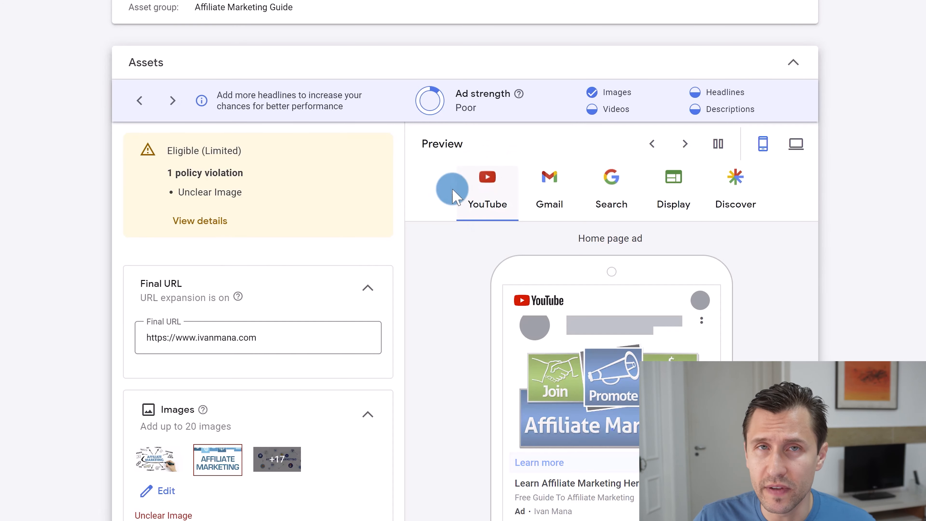
scroll(154, 230, "down", 15)
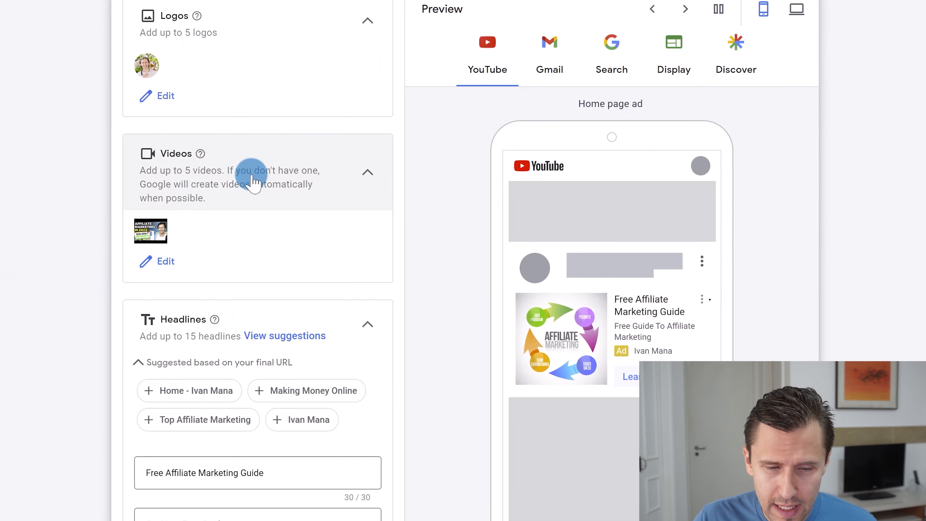
left_click(163, 262)
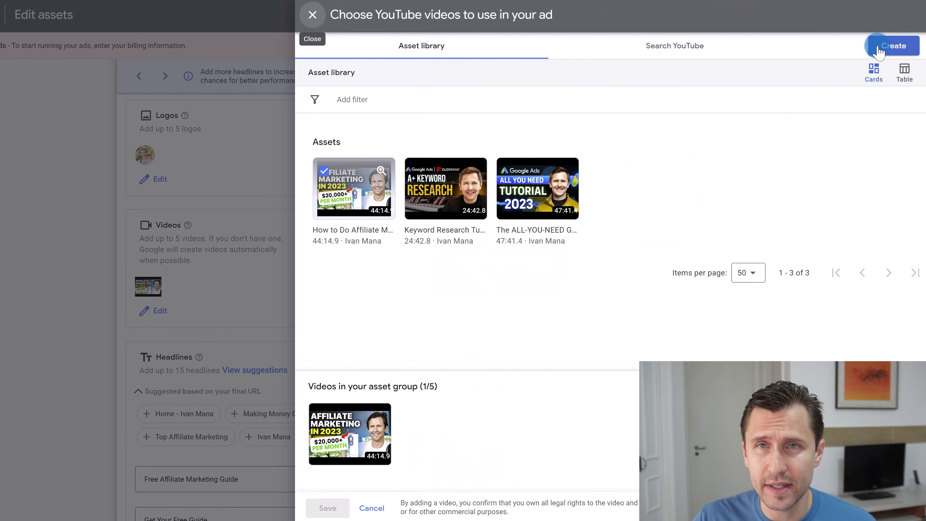
left_click(879, 47)
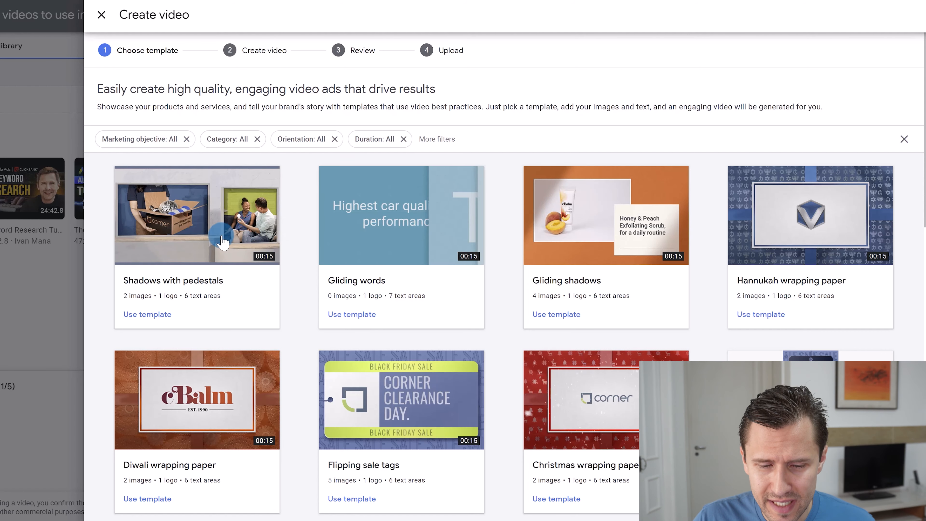
Choose the landscape Sliding stripes template with 3 images and look through its storyboard scenes.
scroll(221, 234, "down", 5)
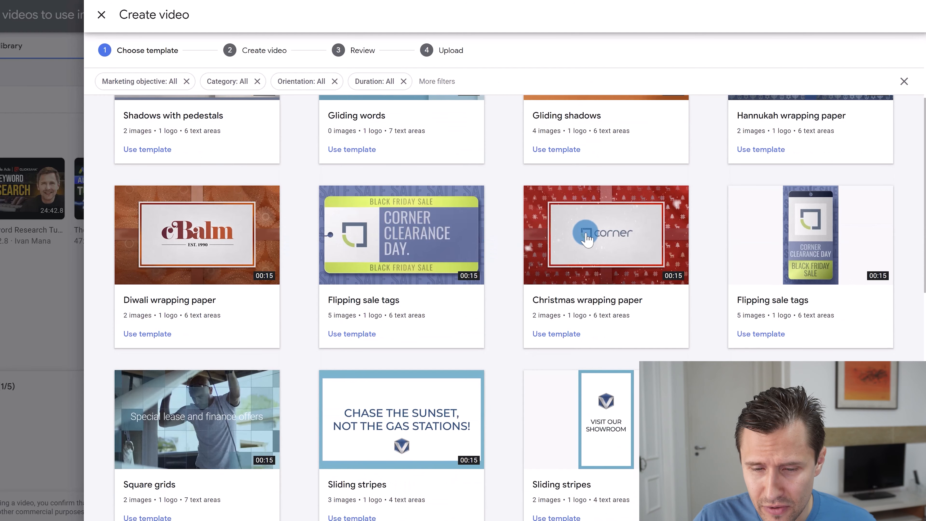
scroll(352, 416, "down", 3)
left_click(352, 408)
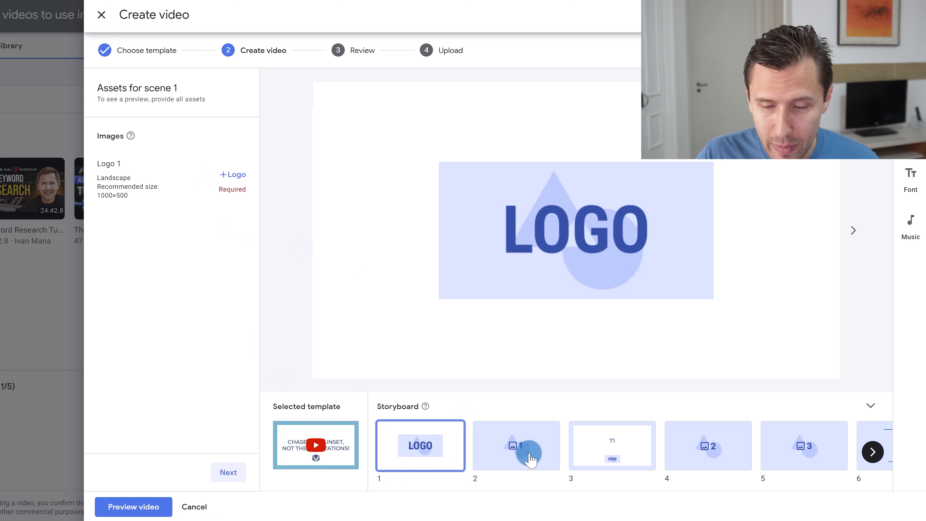
left_click(872, 452)
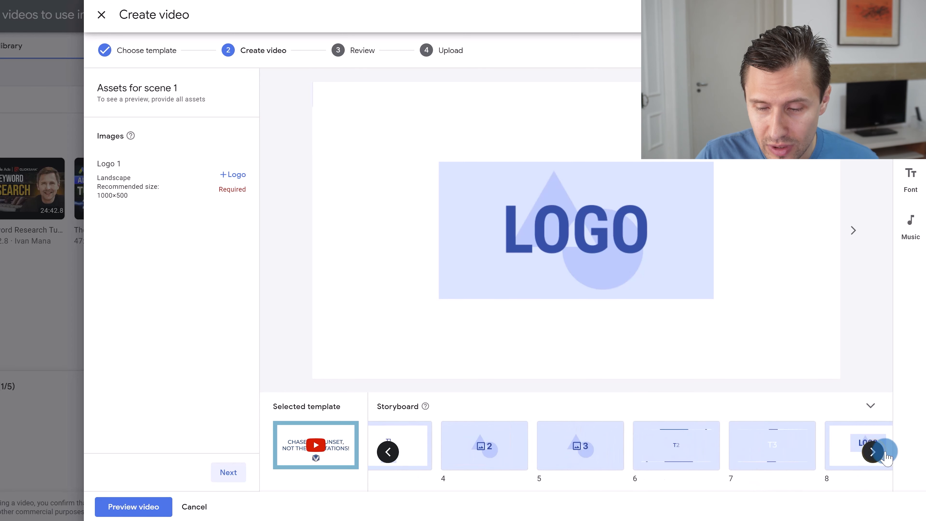
left_click(389, 452)
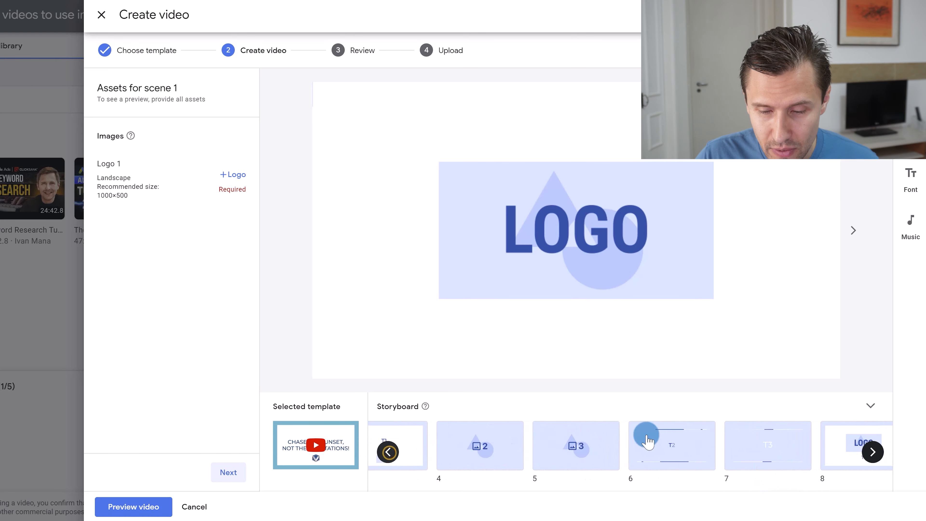
Set the 500 × 500 portrait image from the asset library as the logo for scene 1.
left_click(233, 179)
left_click(347, 296)
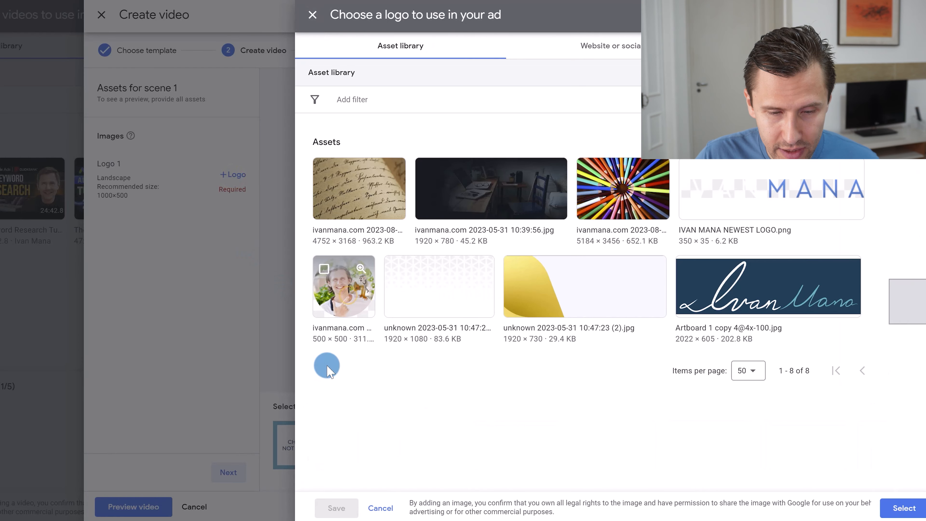
left_click(328, 499)
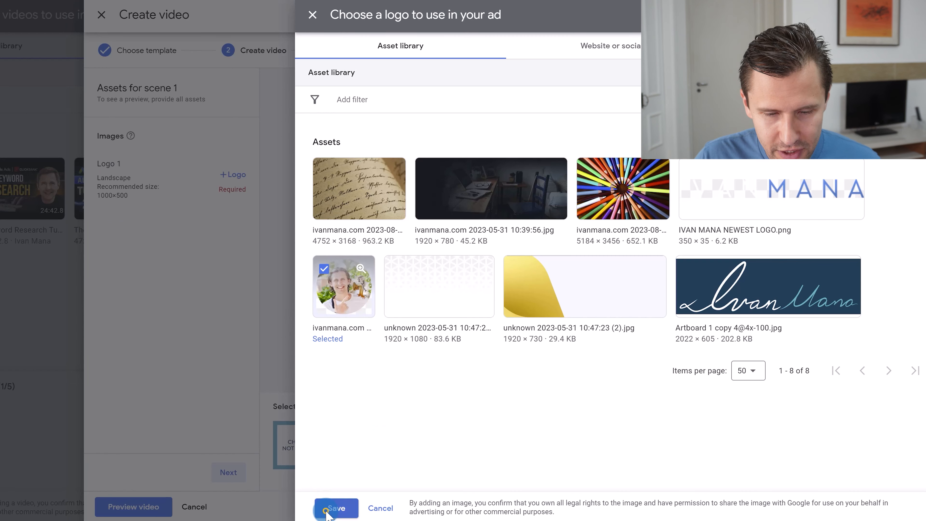
left_click(328, 511)
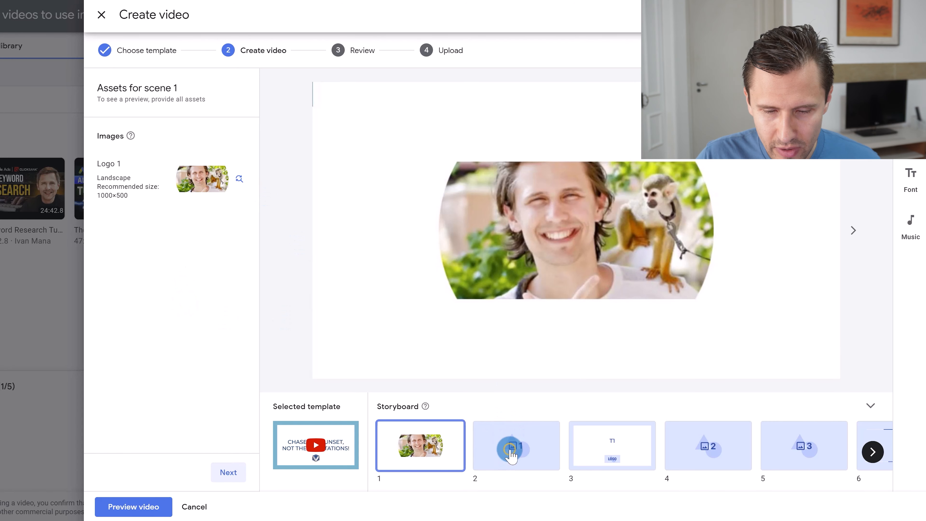
Set the coloured pencils image from the asset library as the lifestyle image for scene 2.
left_click(511, 454)
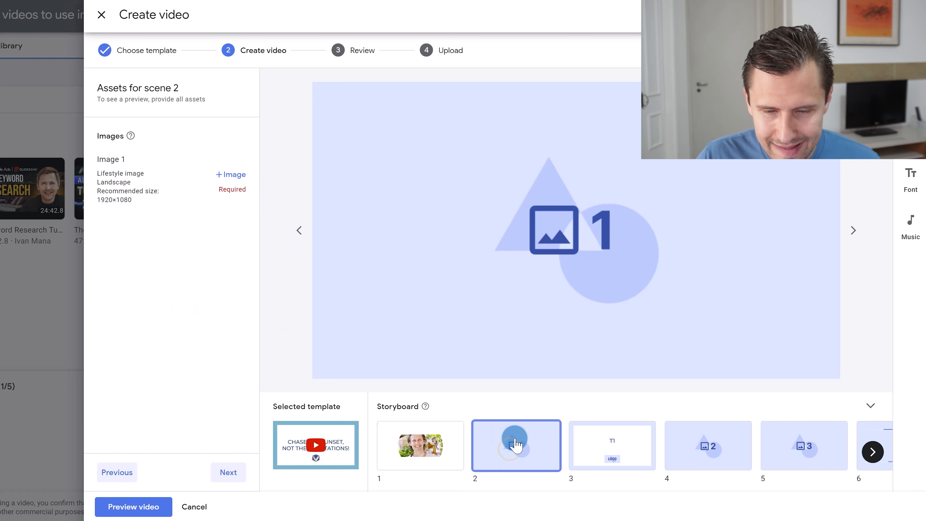
left_click(222, 177)
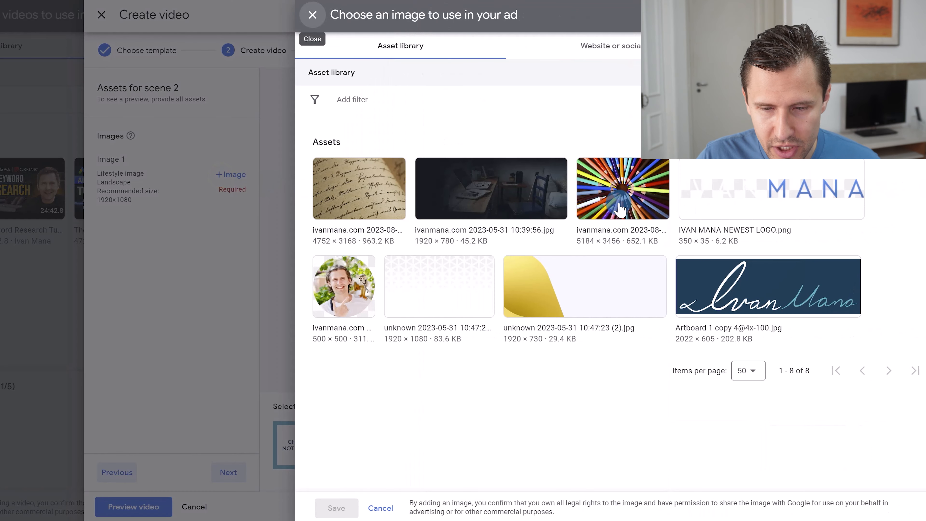
mouse_move(597, 179)
left_click(579, 202)
left_click(326, 506)
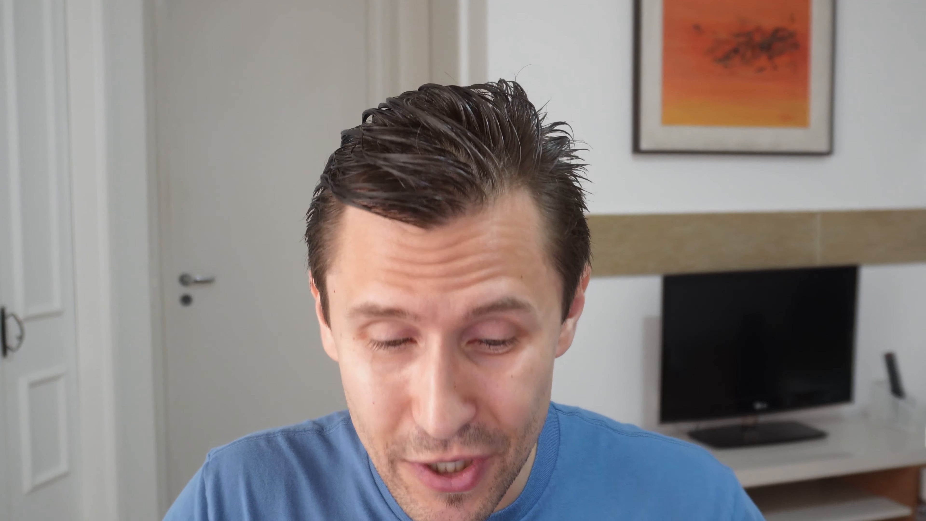
Play the sample video of the selected Sliding stripes template and return to editing.
left_click(348, 438)
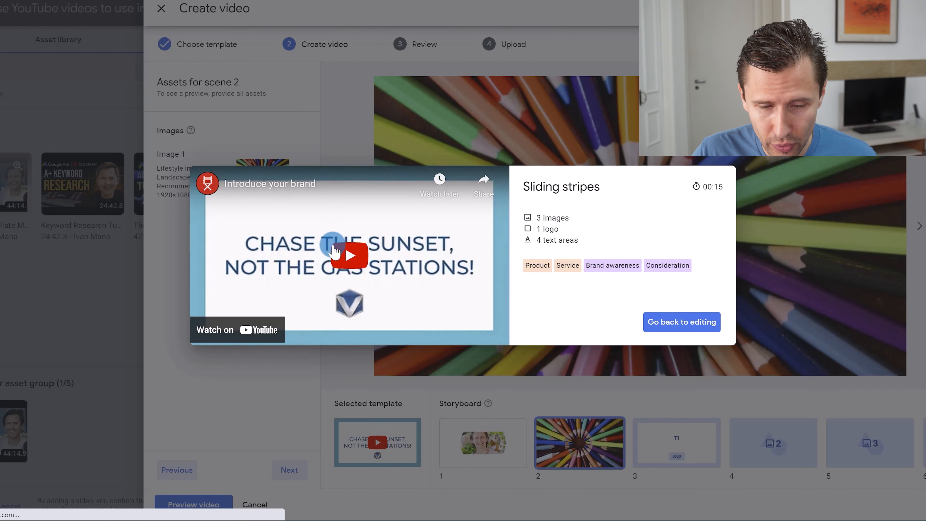
left_click(228, 217)
left_click(359, 260)
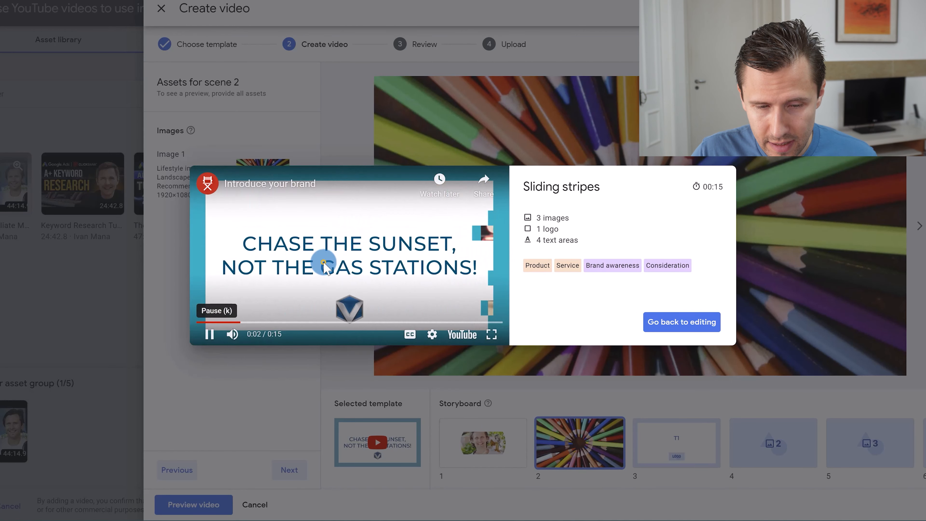
left_click(285, 387)
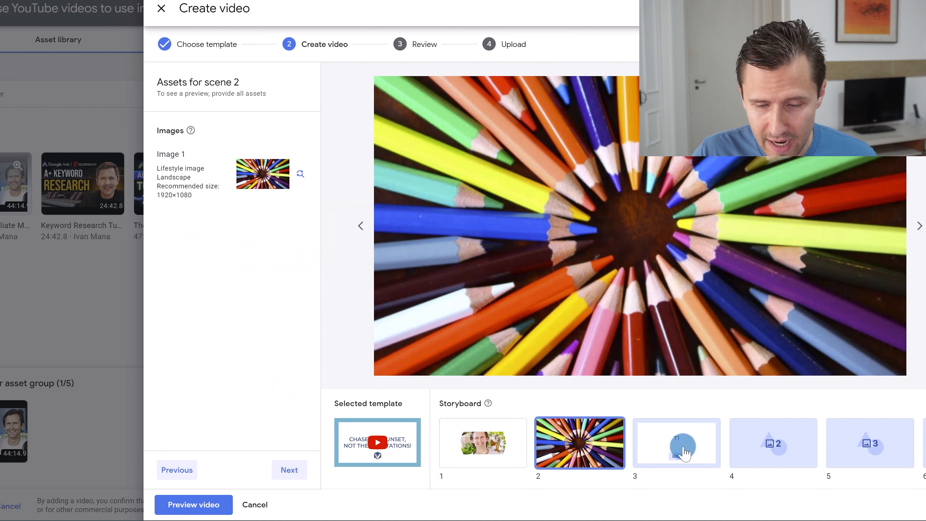
Enter "Get Your Offer Here" as the scene 3 text, return to scene 1 and try to preview the video.
left_click(708, 452)
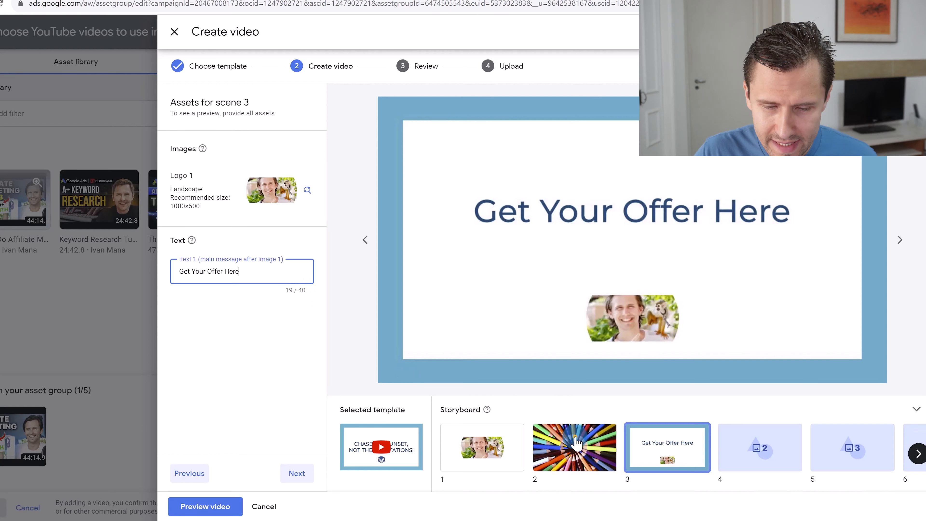
left_click(472, 442)
left_click(224, 507)
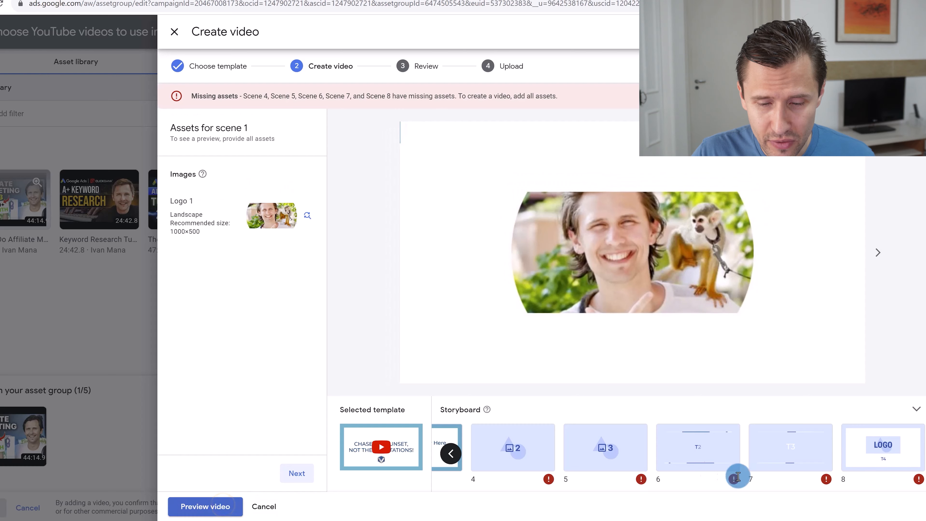
Discard the unfinished video and leave the asset group editor without saving.
left_click(270, 506)
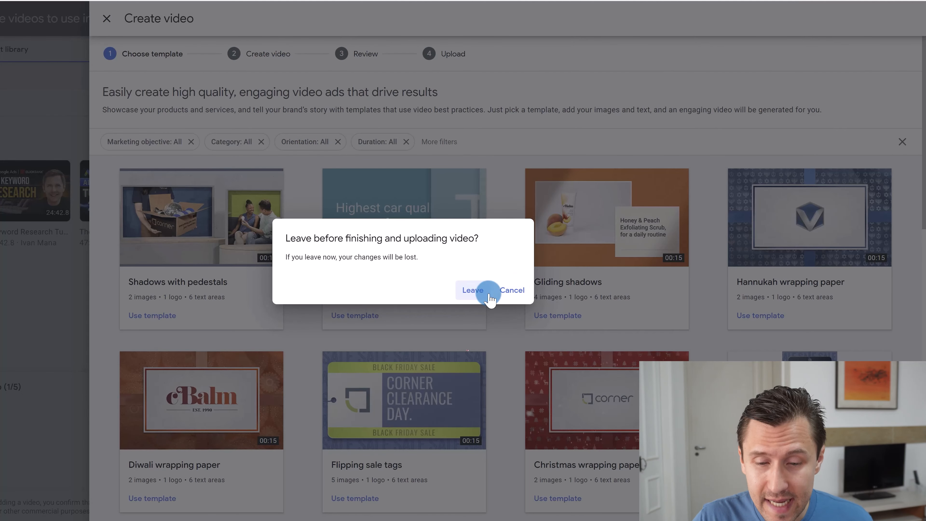
left_click(474, 289)
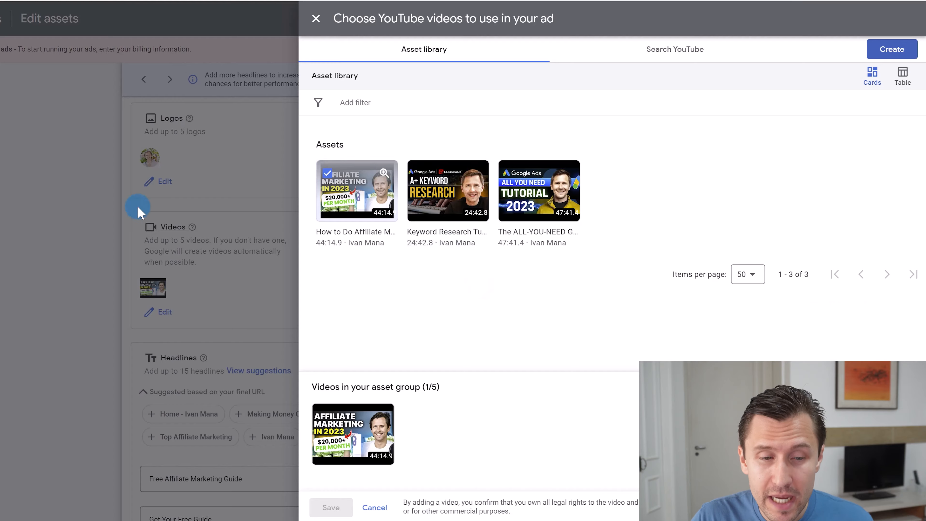
left_click(106, 219)
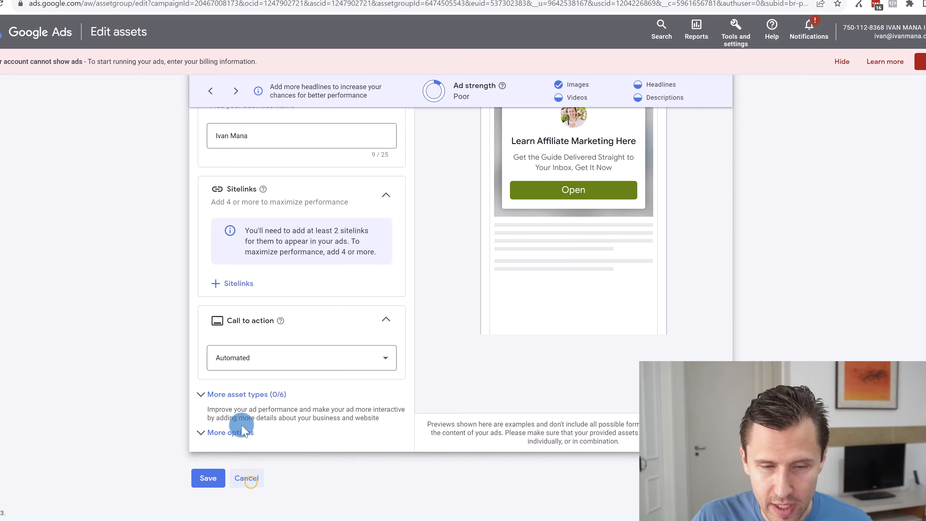
left_click(247, 478)
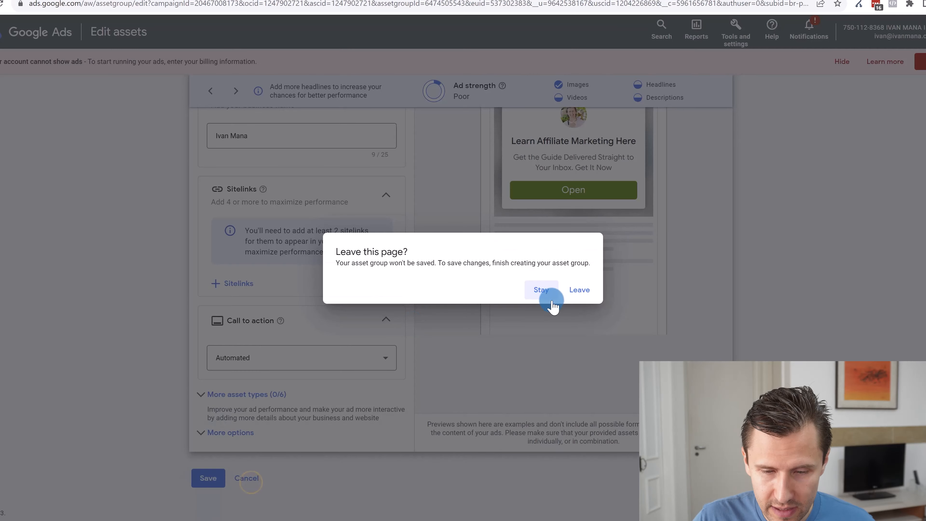
left_click(568, 296)
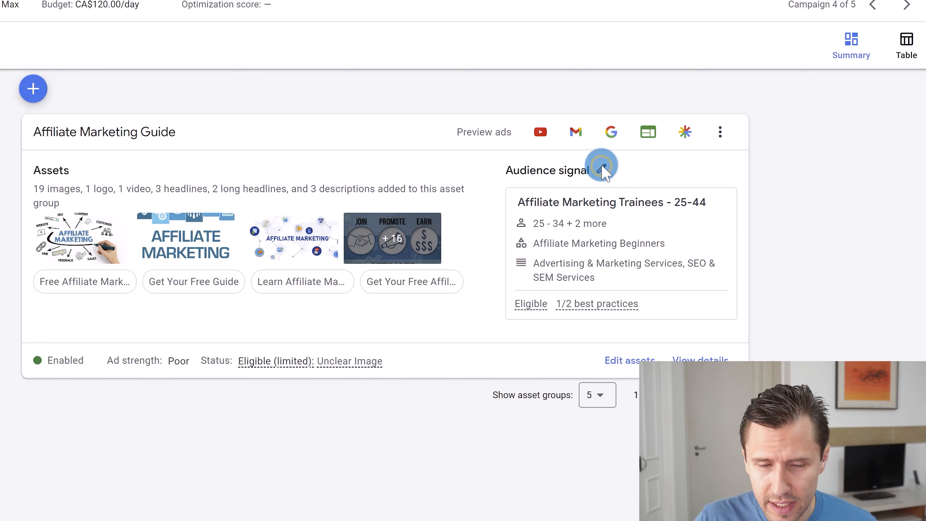
Open the asset group's audience signal for editing and examine the options for a new custom segment without creating one.
left_click(603, 171)
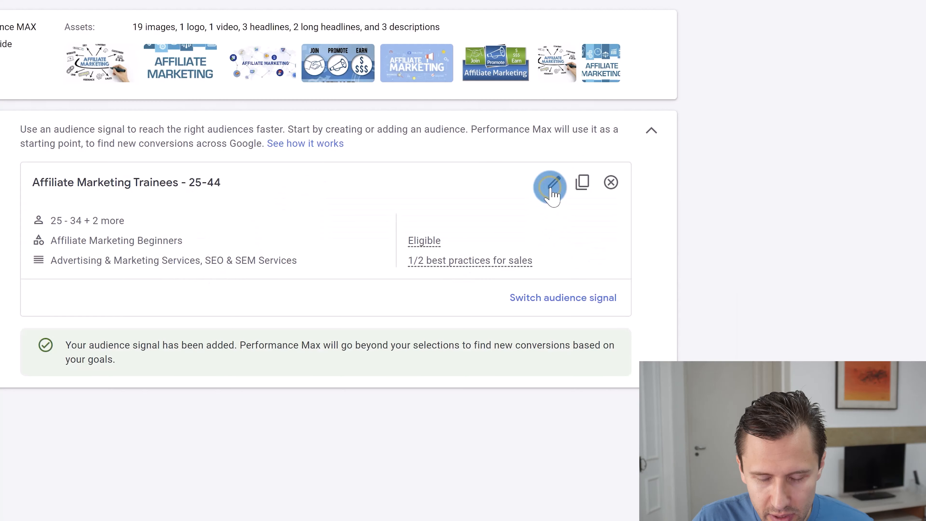
left_click(550, 188)
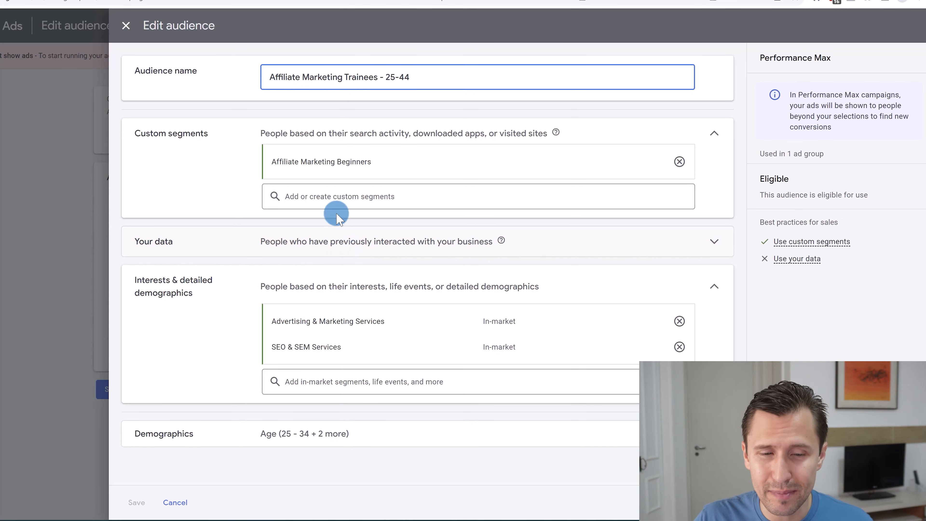
left_click(318, 190)
left_click(657, 192)
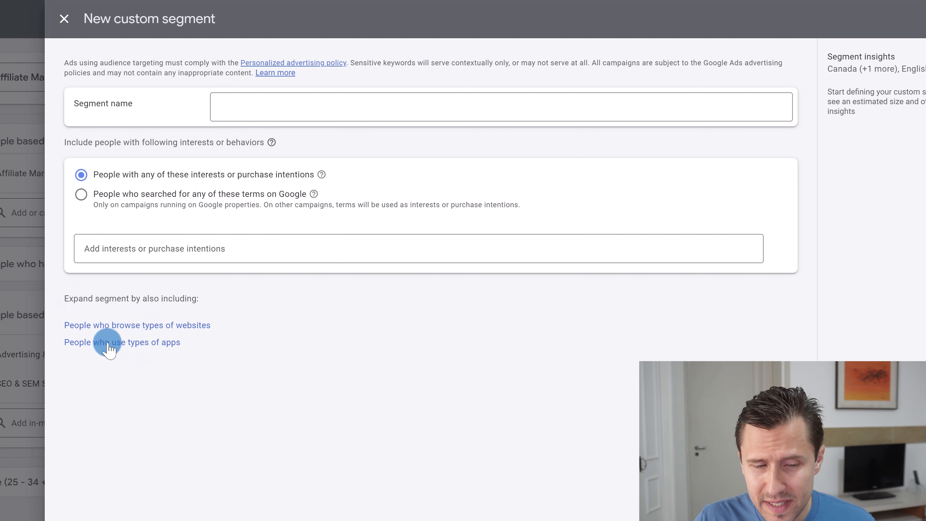
left_click(62, 21)
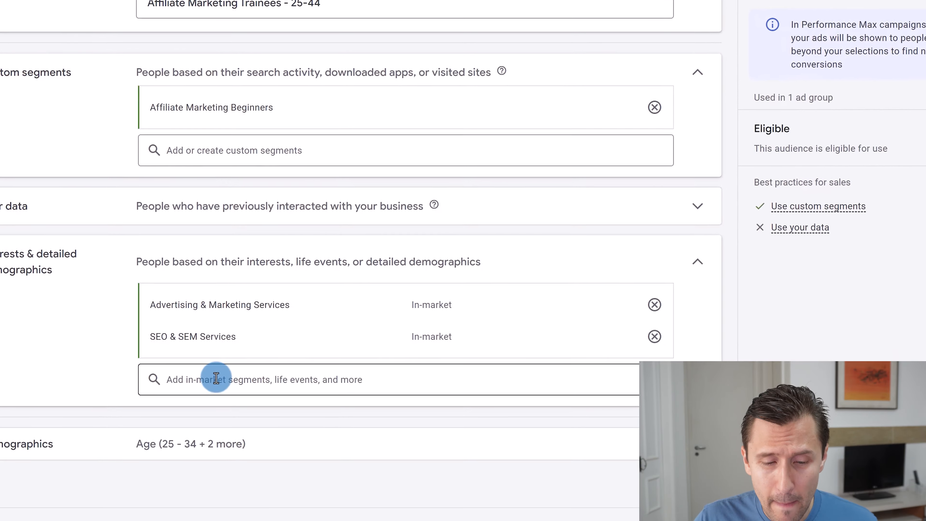
Browse the segment categories available for the audience's interests and detailed demographics.
left_click(216, 380)
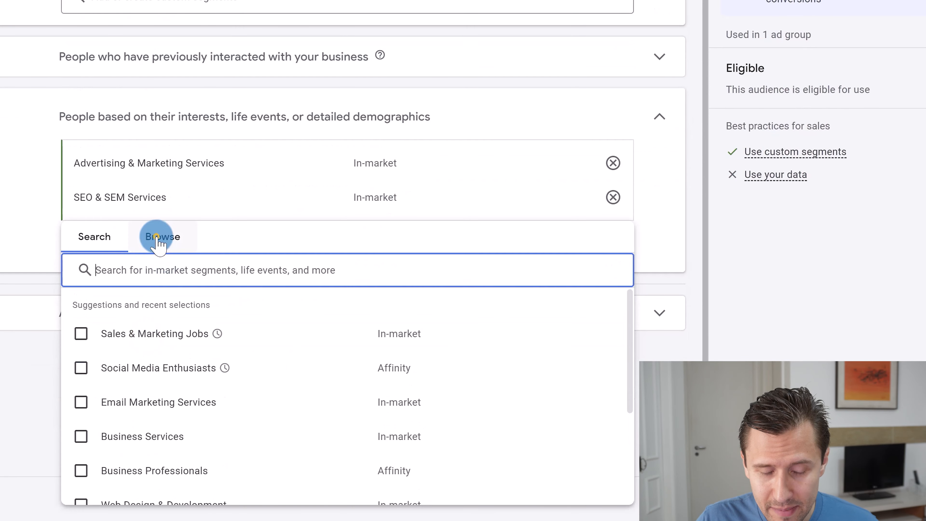
left_click(157, 237)
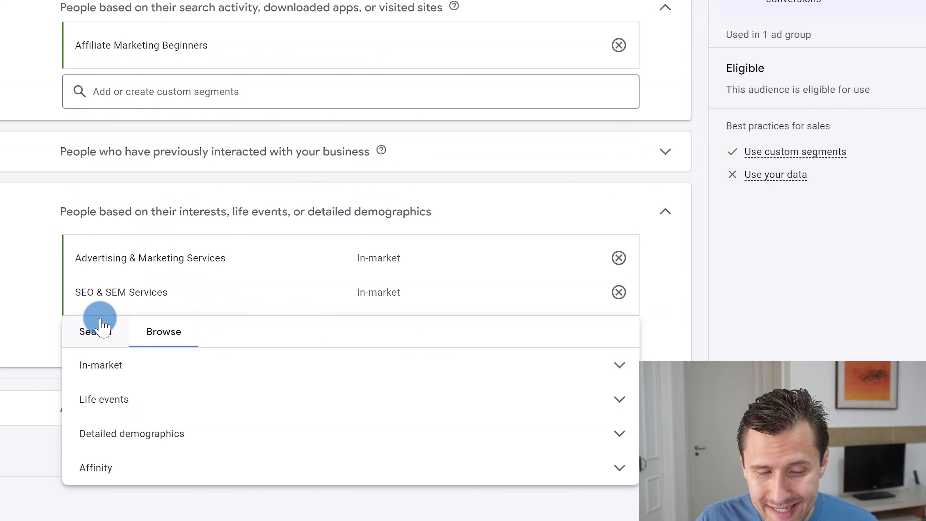